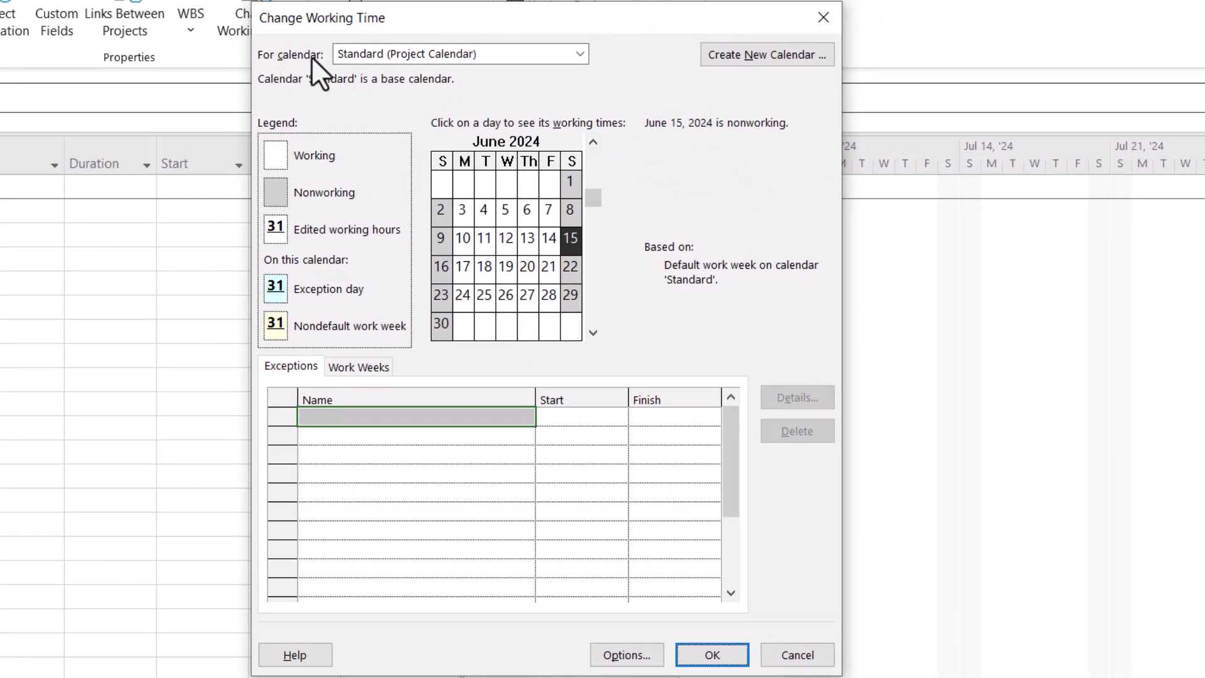
Create a new base calendar named "7 day work week" as a copy of the Standard calendar
left_click(424, 54)
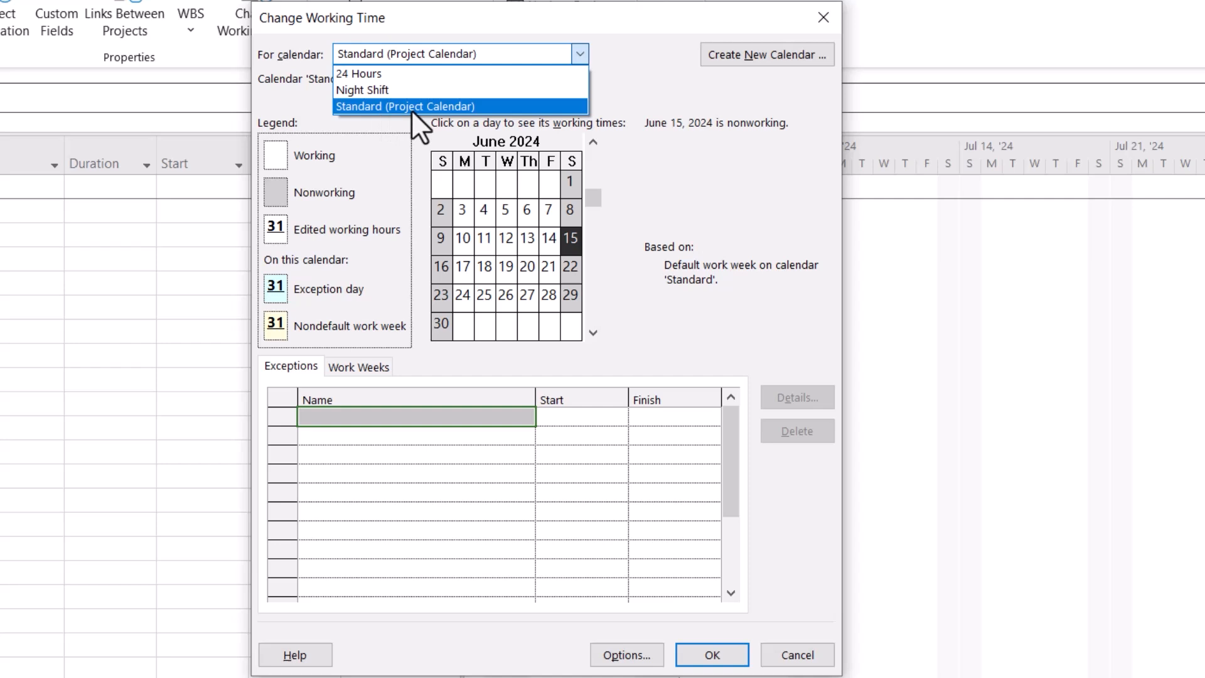
left_click(676, 98)
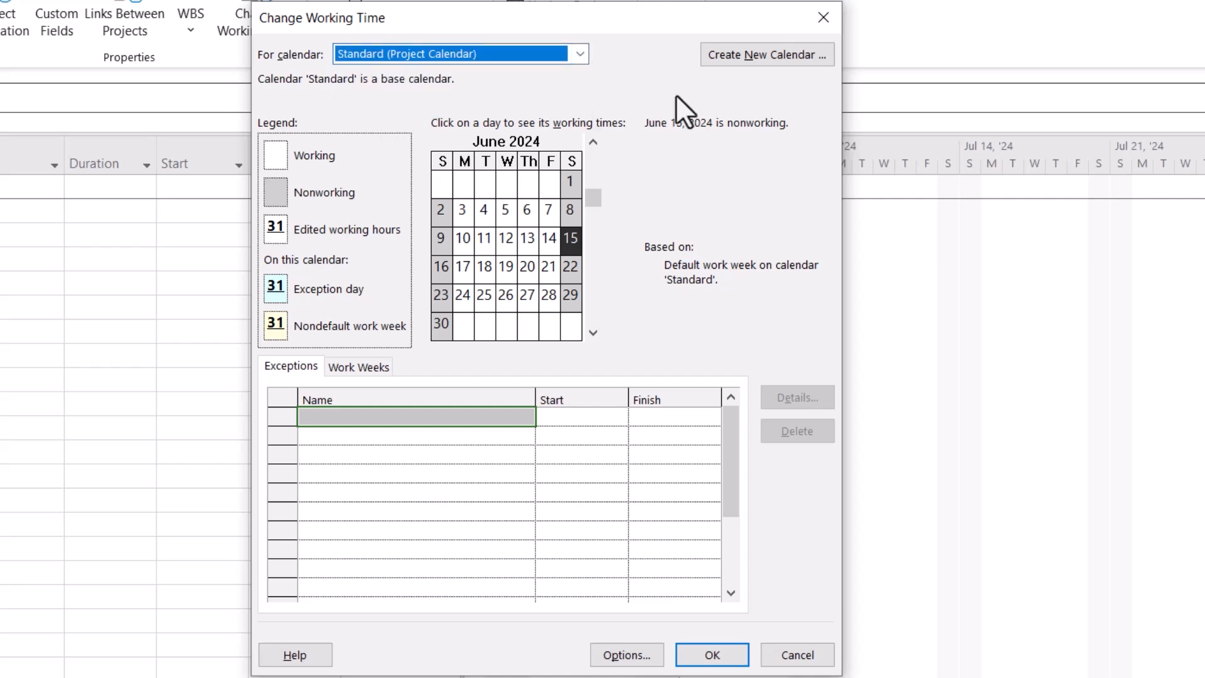
left_click(746, 52)
left_click(533, 314)
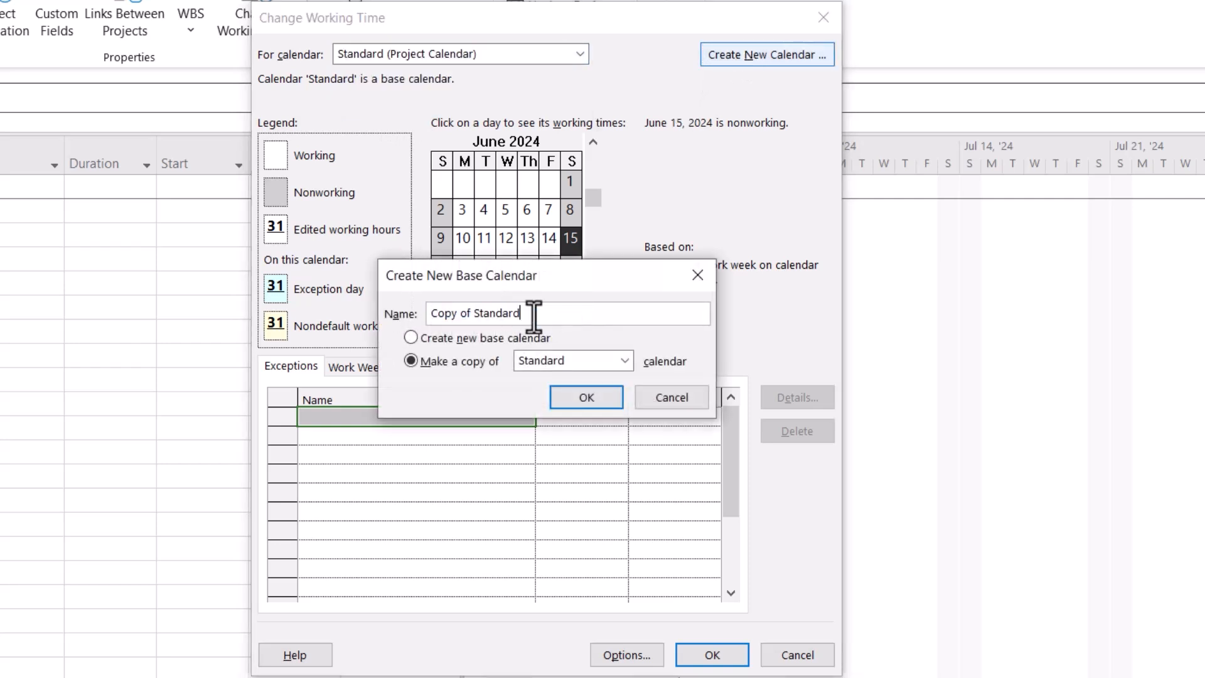
key("BackSpace")
key("BackSpace")
key("BackSpace")
key("BackSpace")
key("BackSpace")
key("BackSpace")
key("BackSpace")
key("BackSpace")
key("BackSpace")
key("BackSpace")
key("BackSpace")
key("BackSpace")
key("BackSpace")
key("BackSpace")
key("BackSpace")
key("BackSpace")
type("7 day work week")
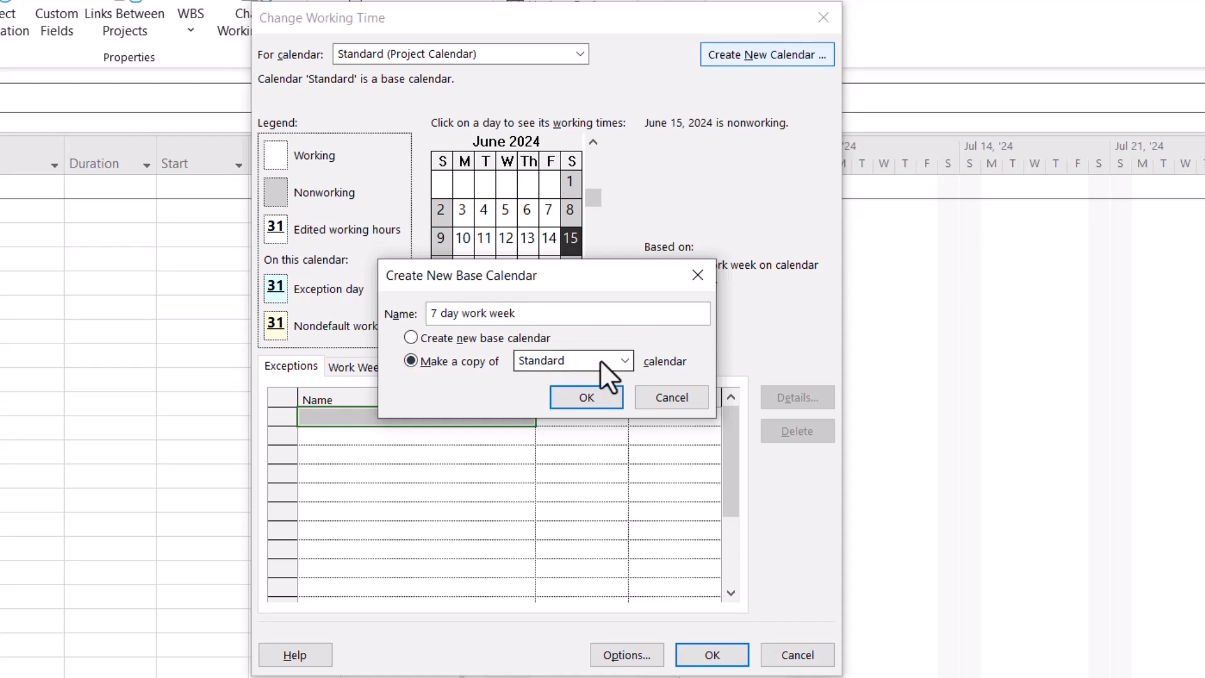
left_click(586, 398)
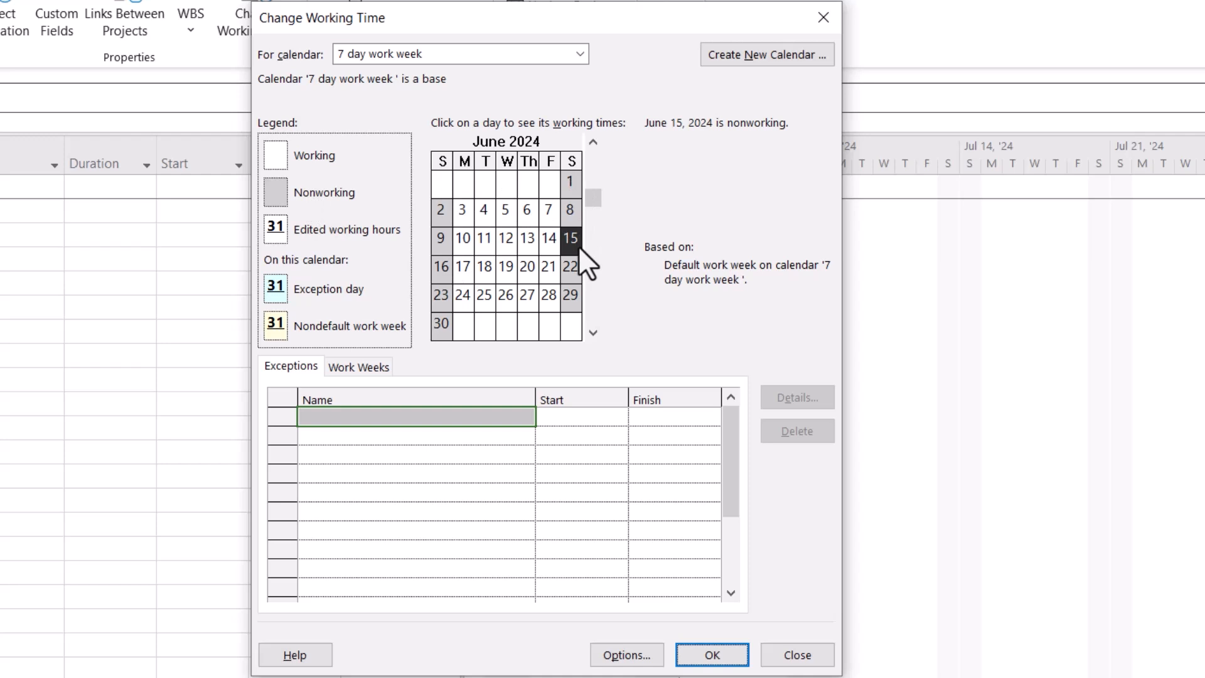
Open the default work week details, select all days Sunday through Saturday, and choose specific working times
left_click(374, 368)
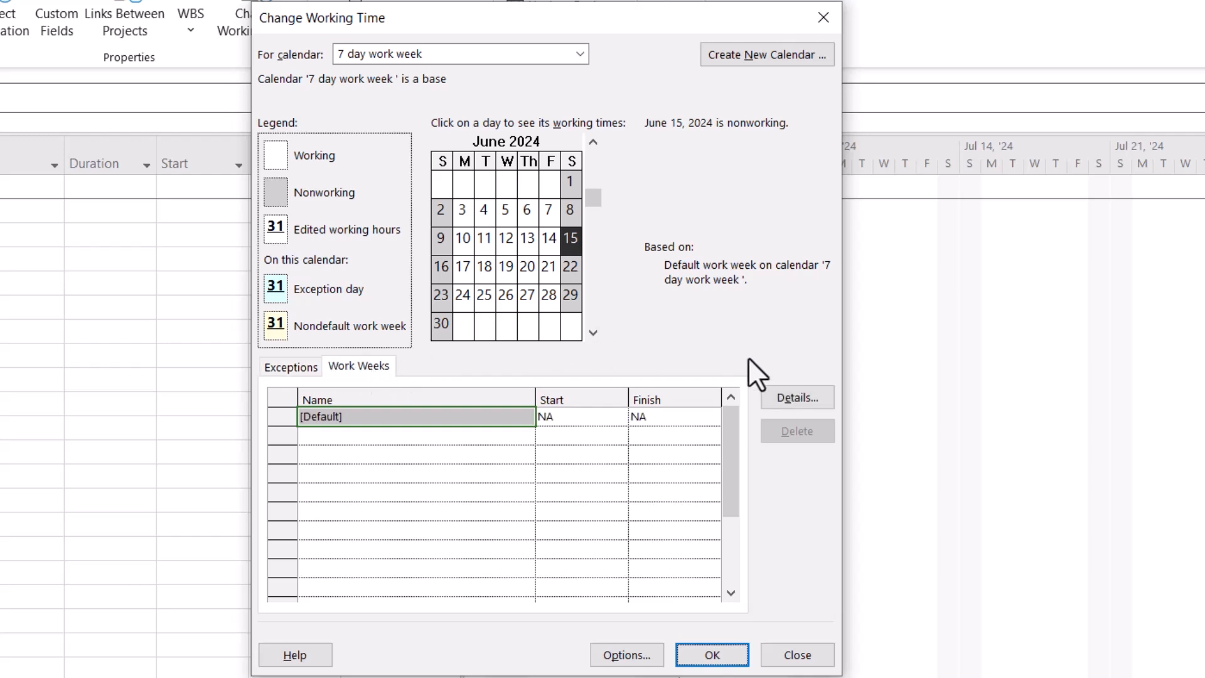
left_click(782, 394)
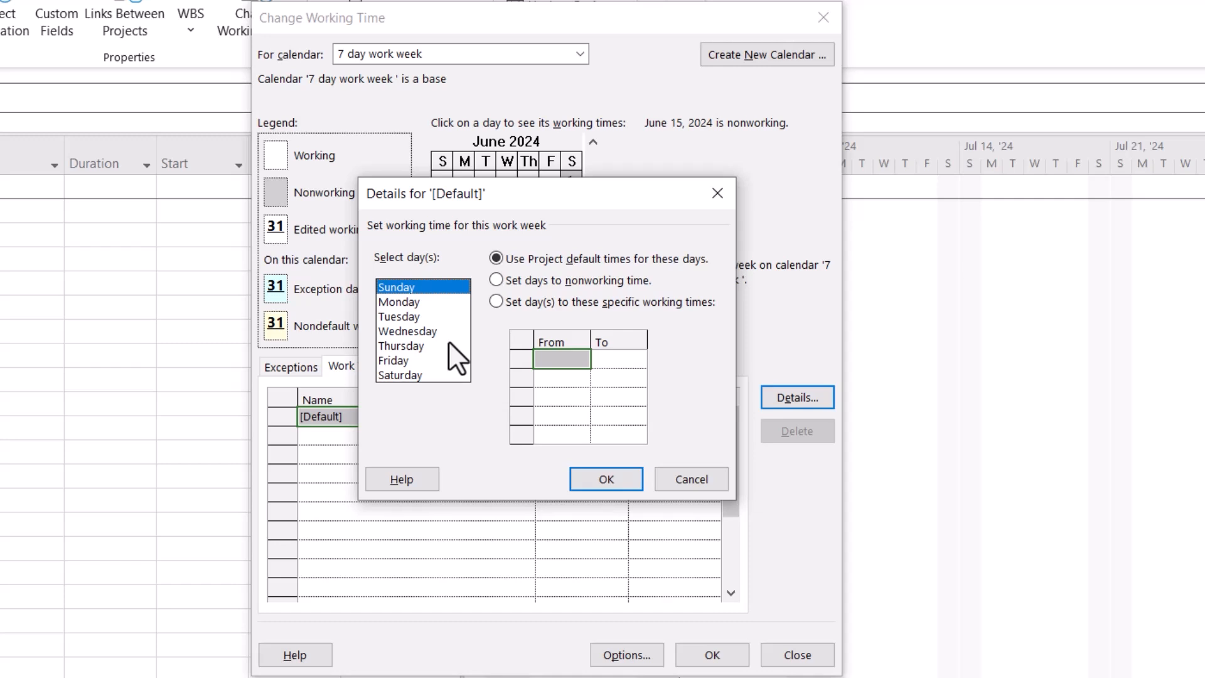
left_click(496, 302)
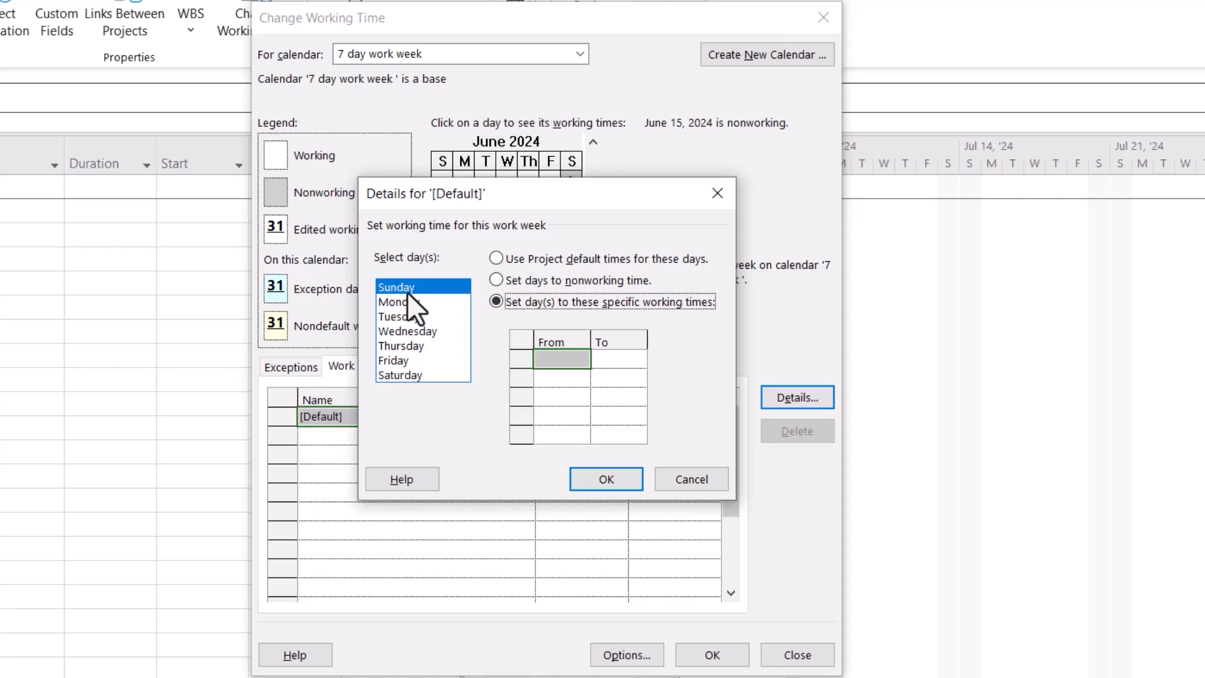
left_click(404, 376, "shift")
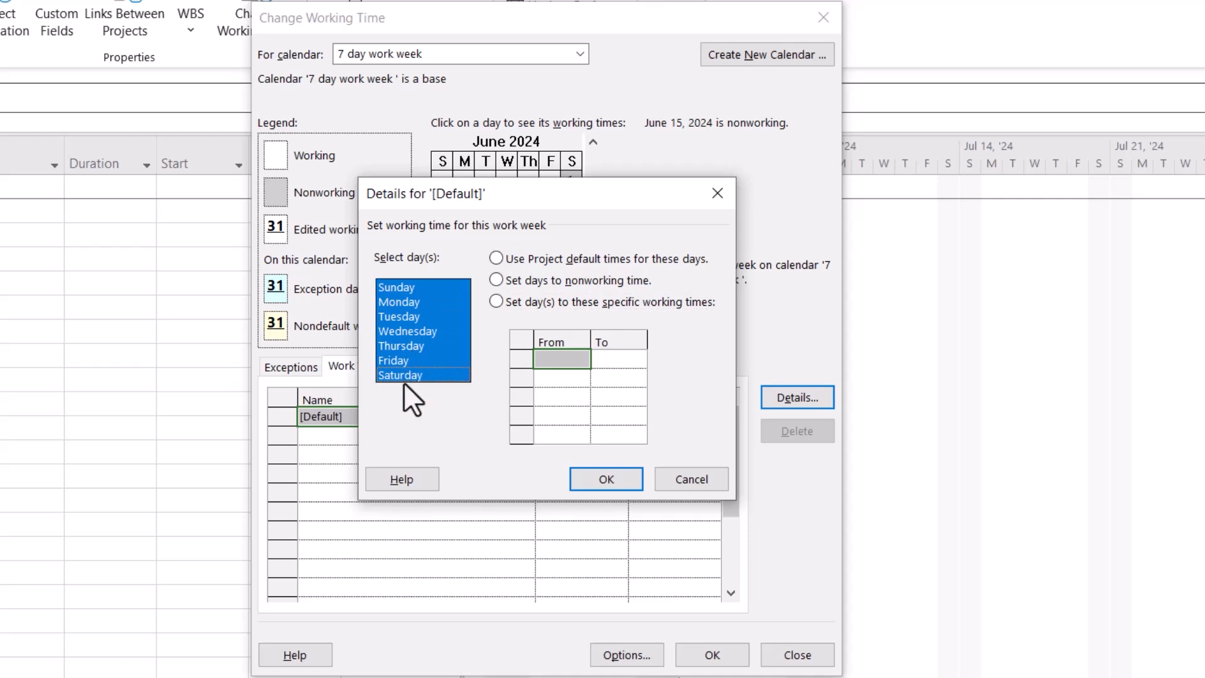
left_click(496, 302)
Set working times of 8:00 AM to 12:00 PM and 1:00 PM to 5:00 PM for all days and confirm
left_click(567, 361)
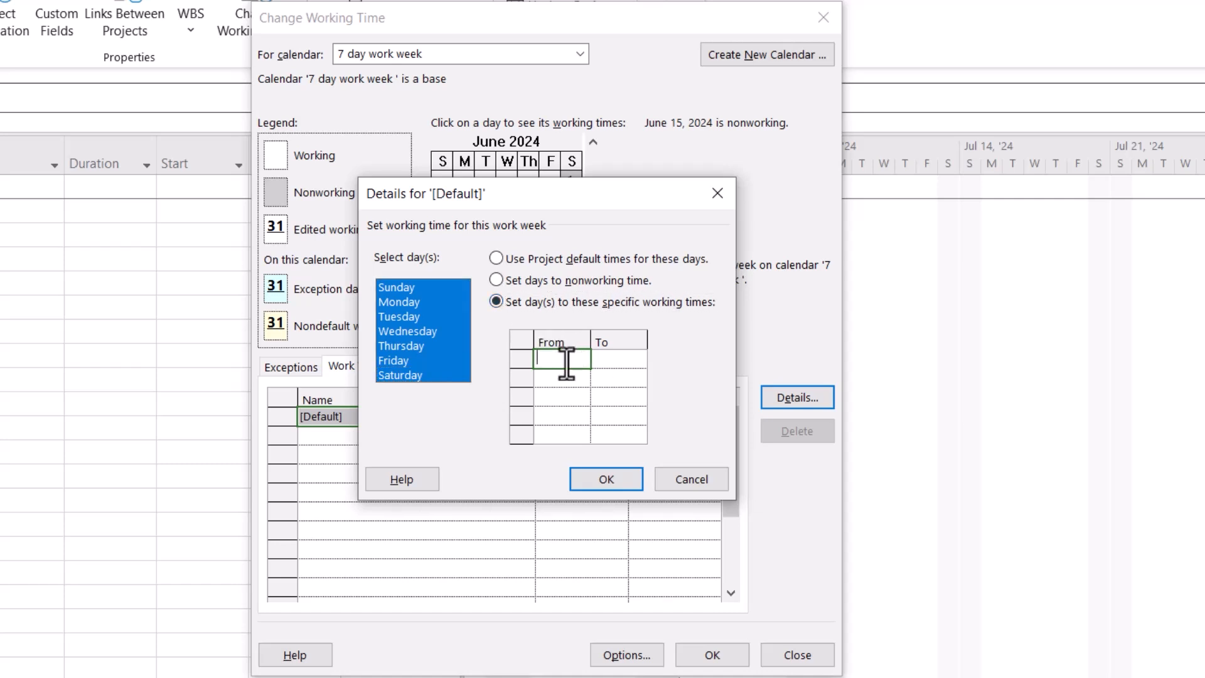
type("8")
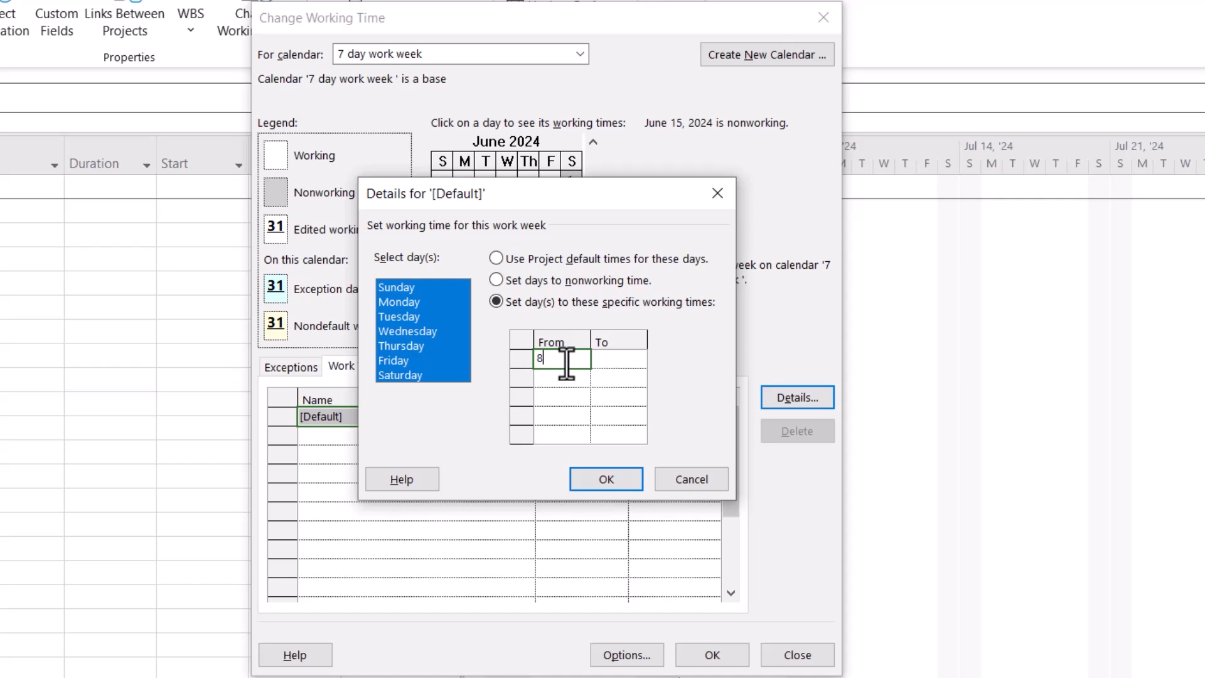
left_click(621, 361)
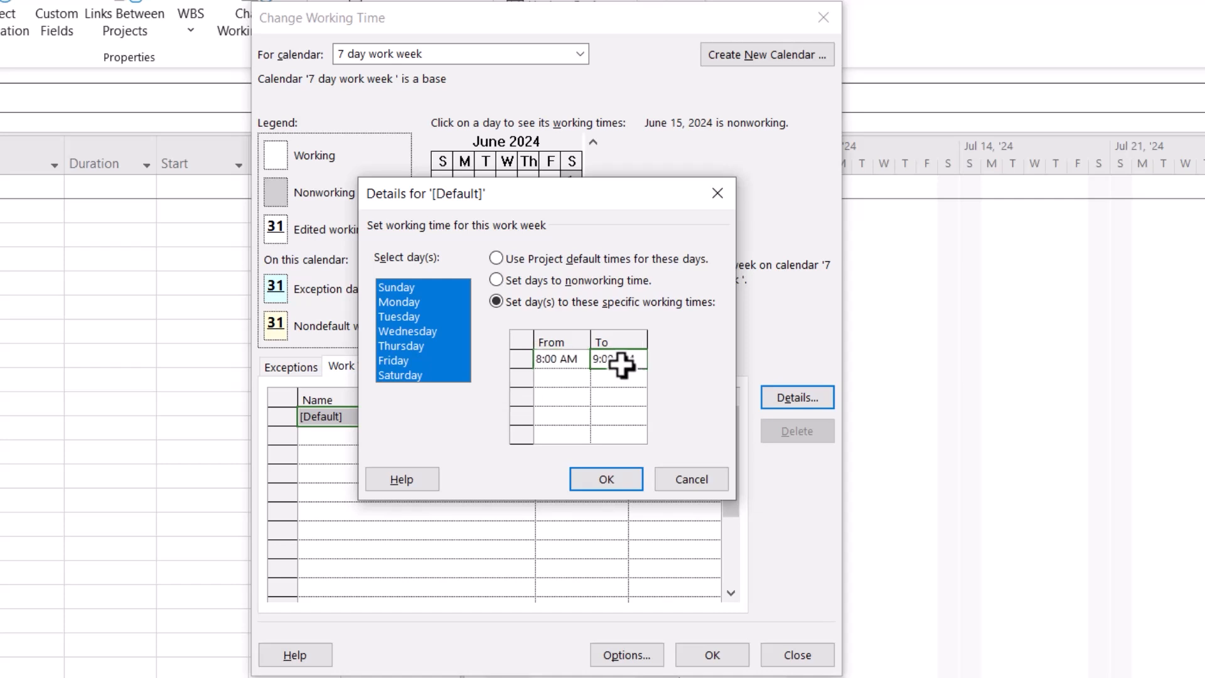
type("12:00 PM")
left_click(554, 381)
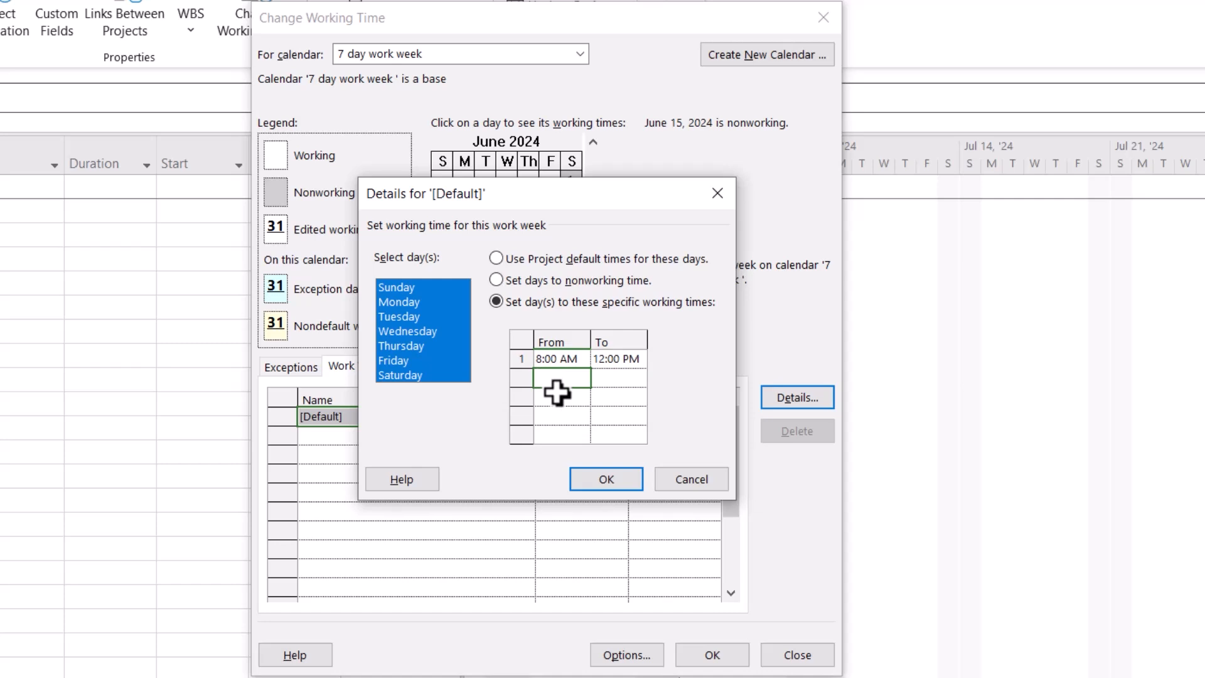
type("1")
left_click(622, 384)
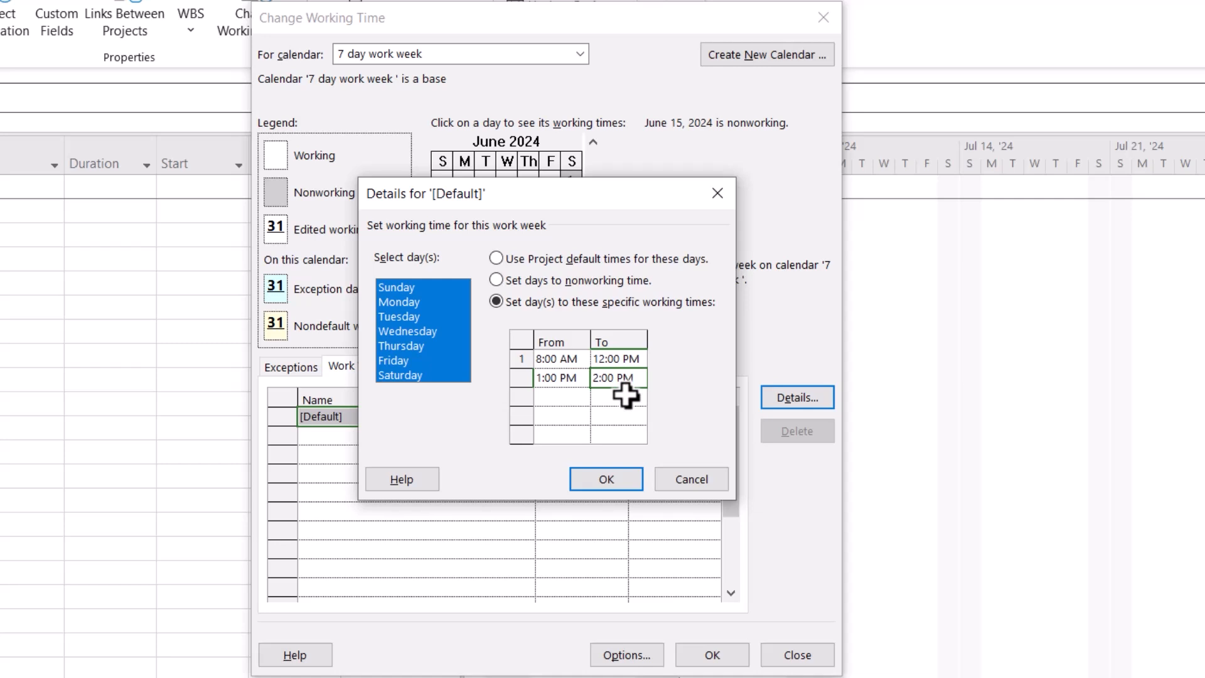
type("6")
key("Return")
type("5")
key("Return")
left_click(605, 480)
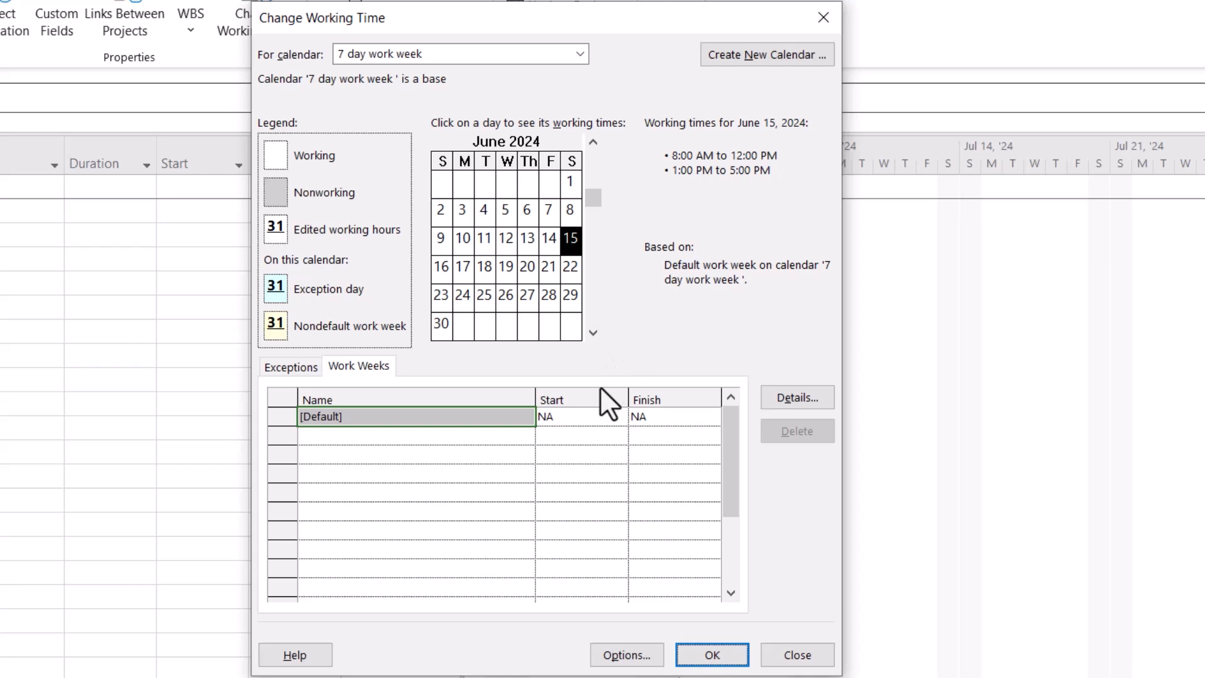
In the project's schedule options, set hours per week to 56 and days per month to 30
left_click(621, 655)
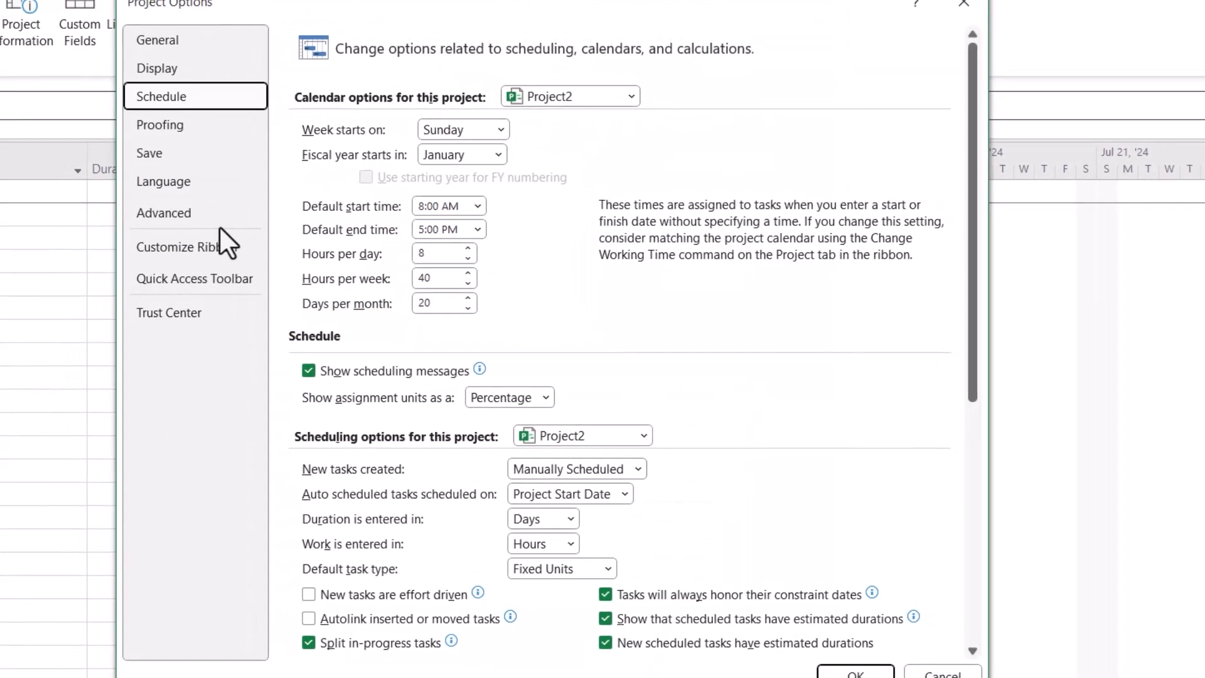
left_click(194, 57)
left_click(194, 80)
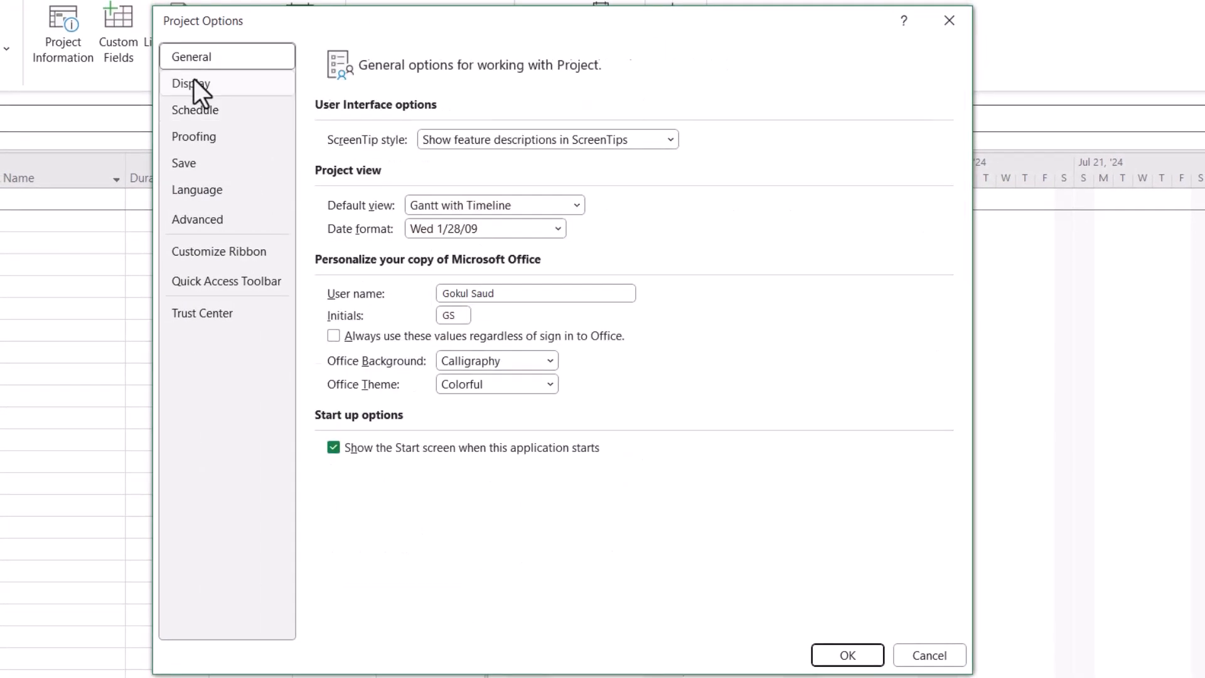
left_click(195, 110)
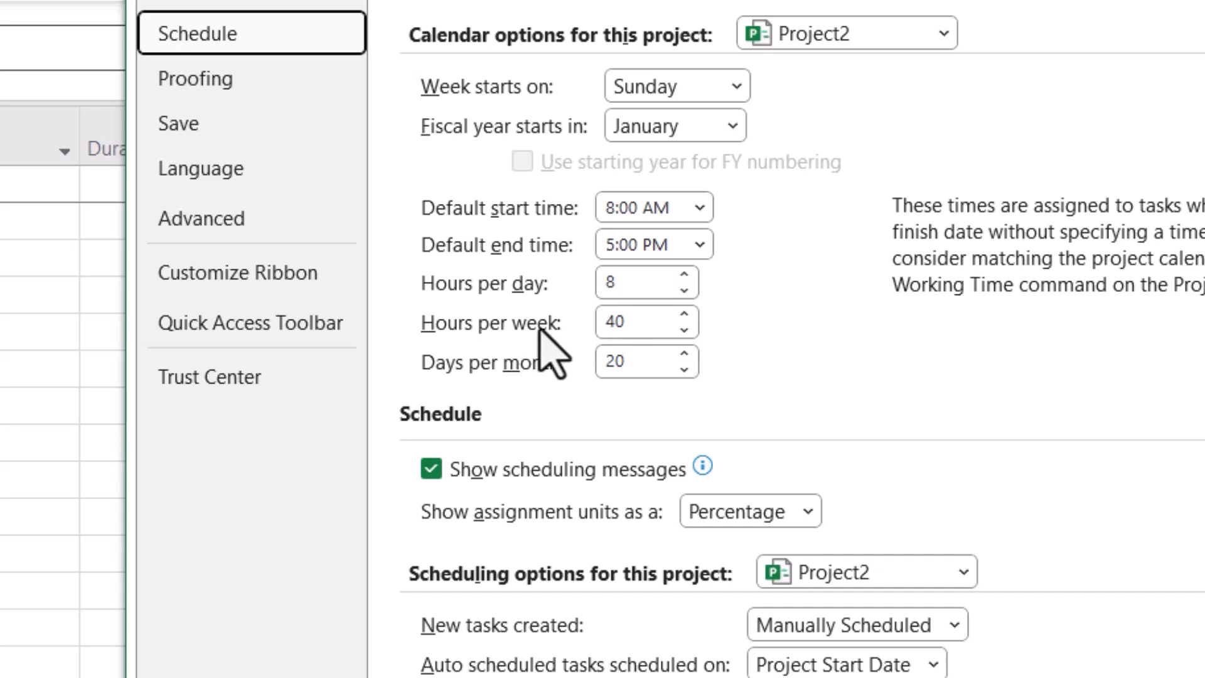
left_click(616, 323)
double_click(633, 322)
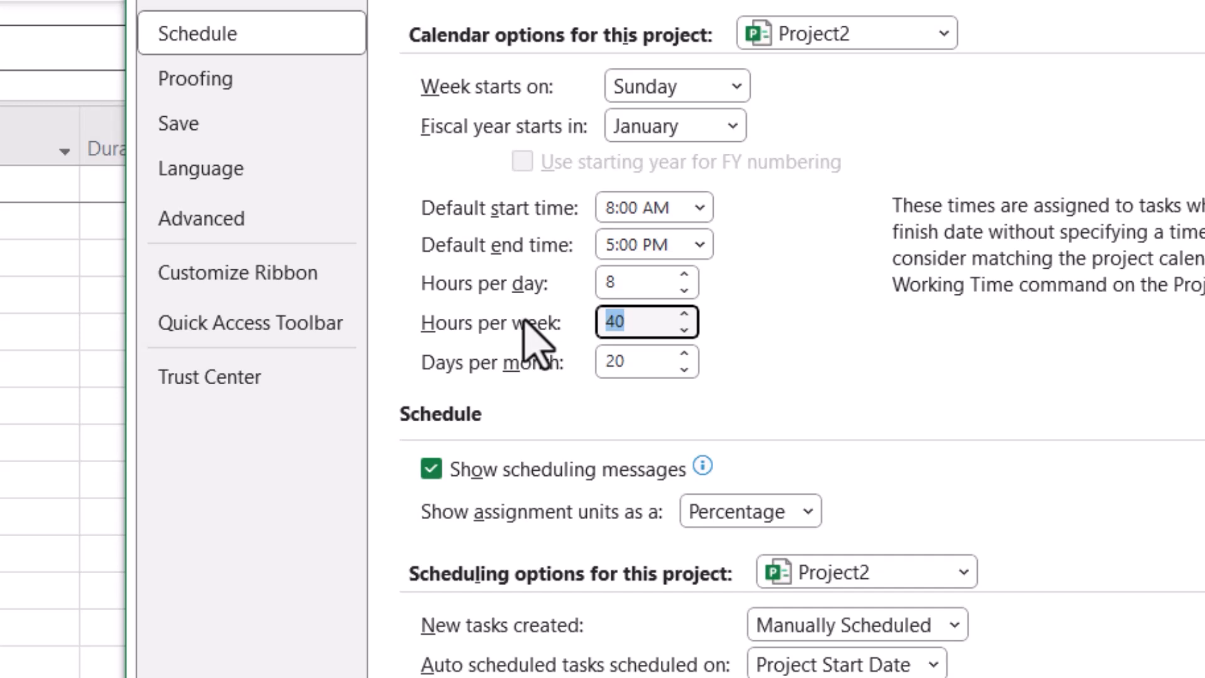
type("56")
left_click(627, 364)
left_click_drag(628, 364, 505, 367)
type("30")
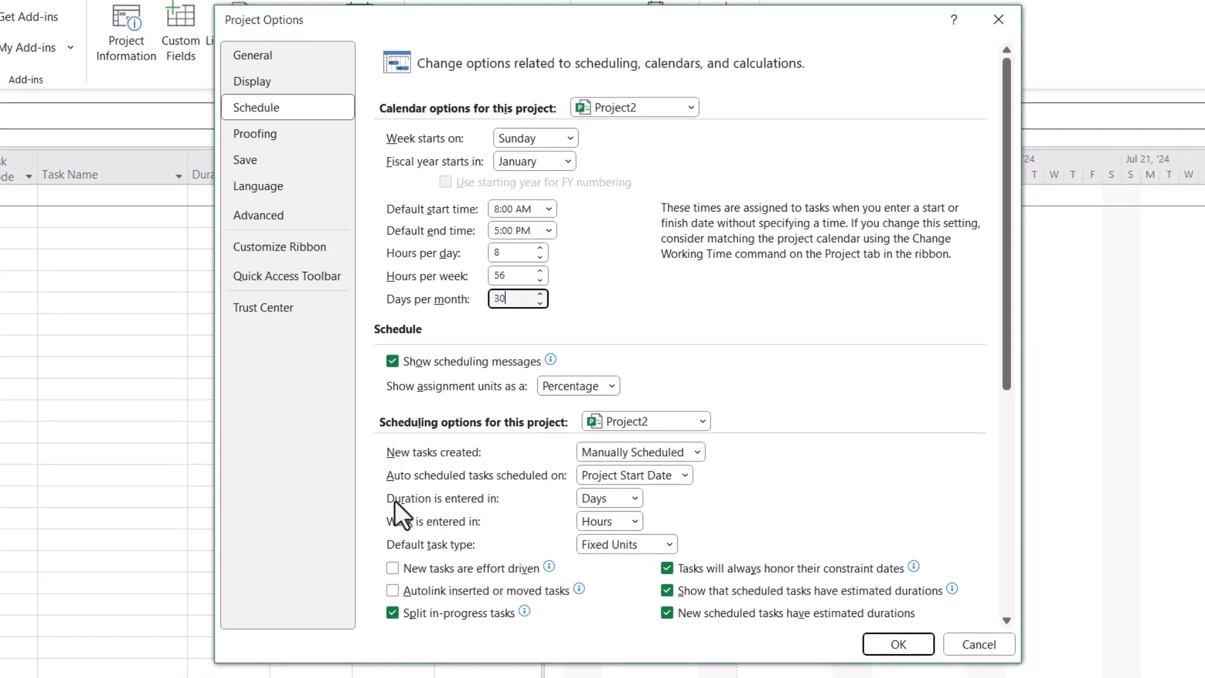
left_click(634, 499)
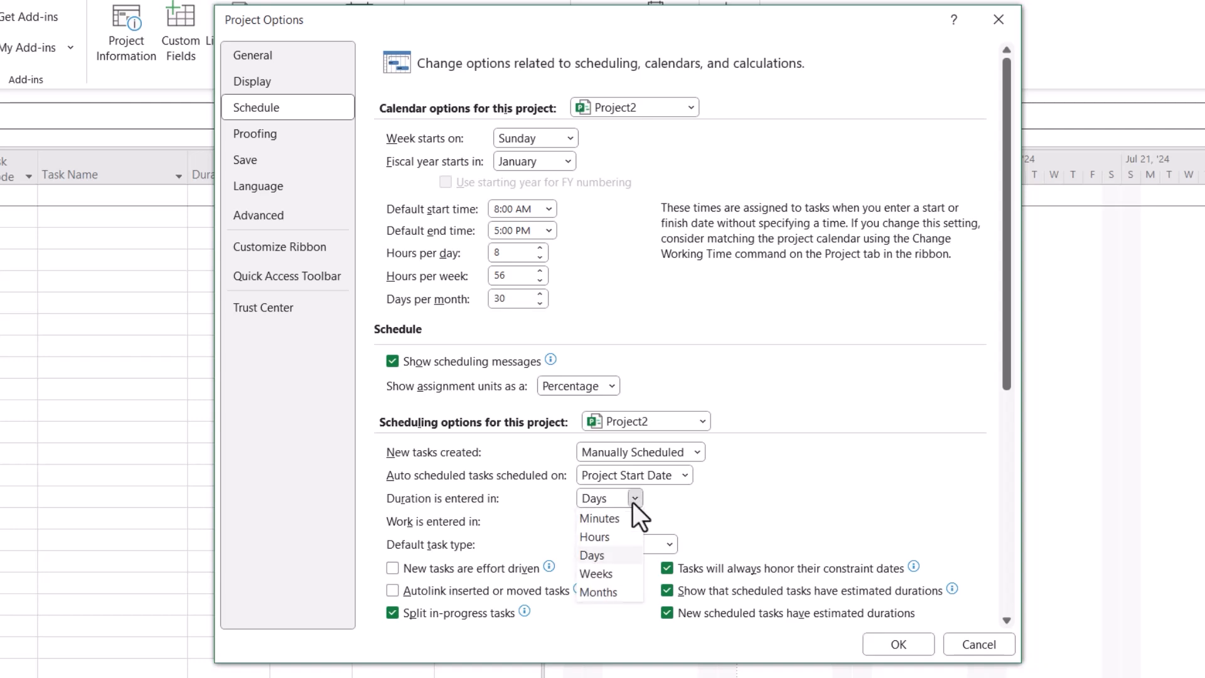
left_click(634, 499)
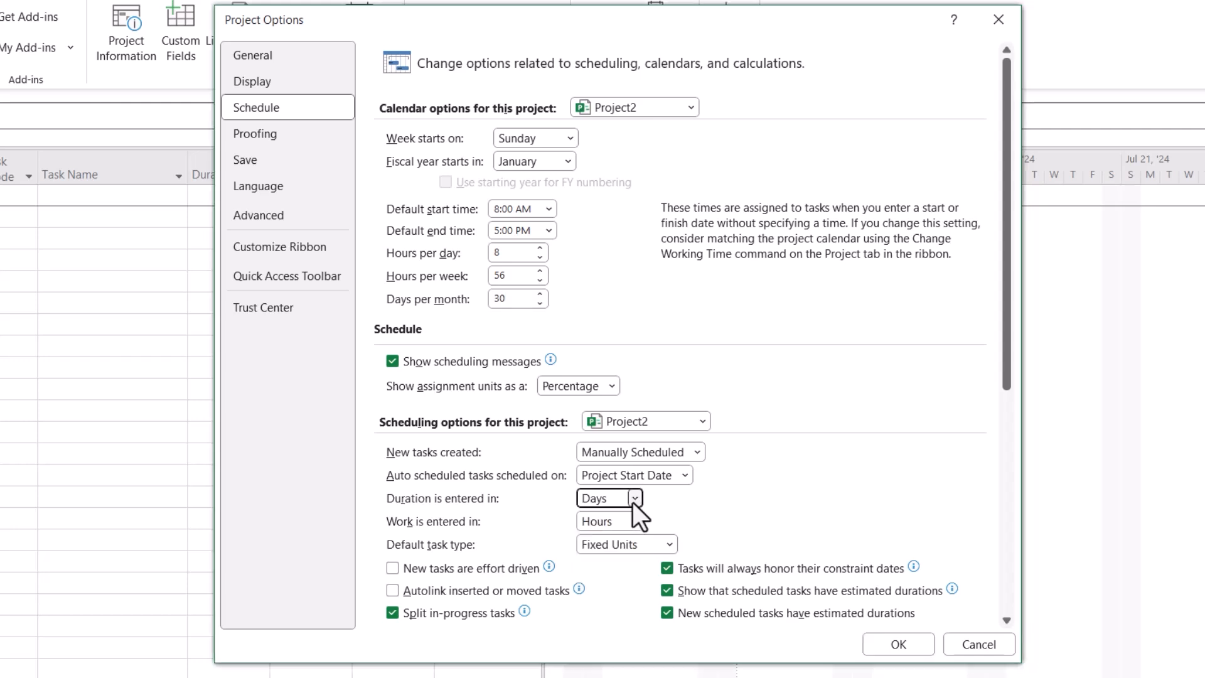